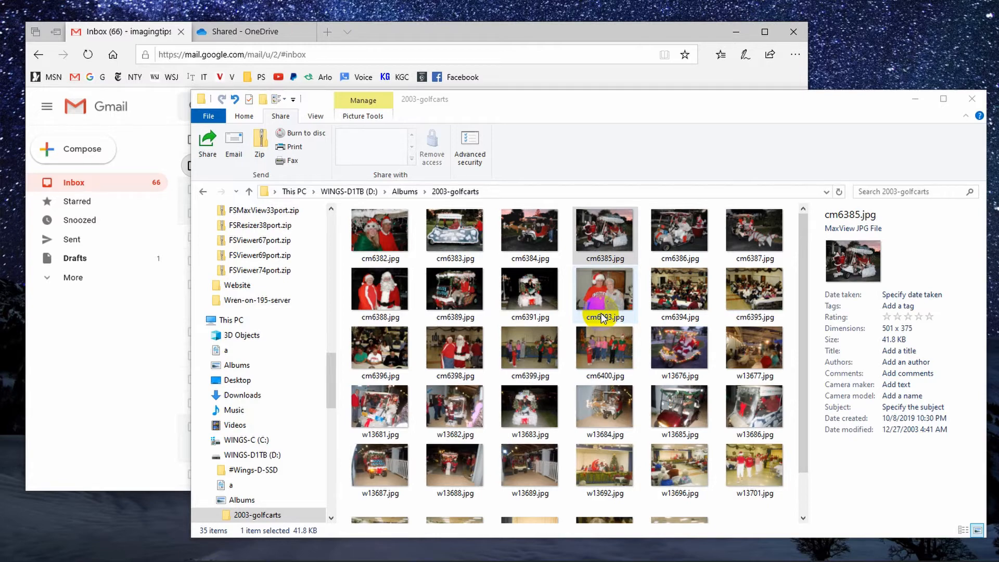
Open the 2003 Christmas Golf Cart Parade email and follow the shared OneDrive folder link in the reply
click(518, 29)
mouse_move(518, 29)
mouse_down()
mouse_move(448, 130)
mouse_move(500, 55)
mouse_move(531, 38)
mouse_up()
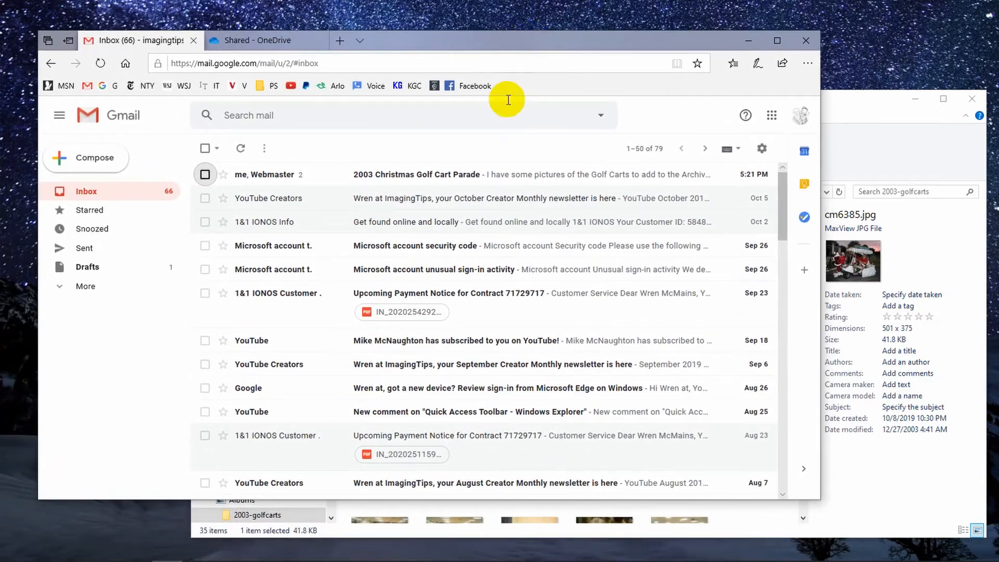
click(428, 182)
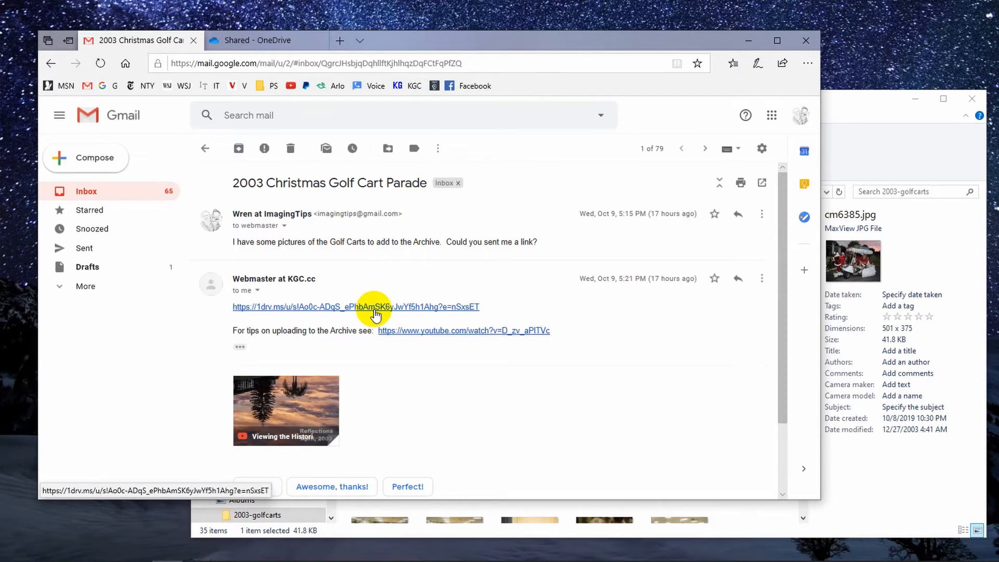
click(374, 310)
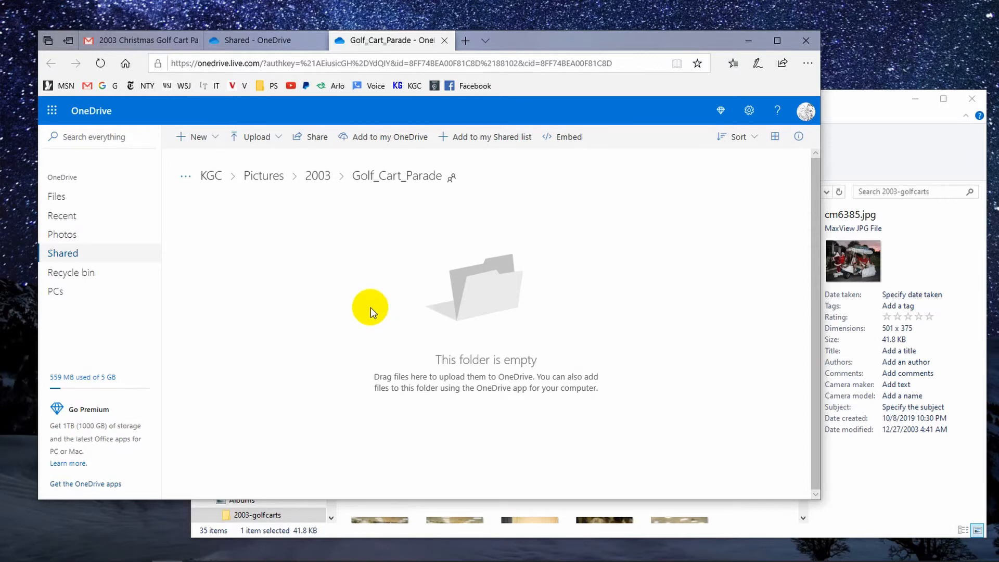
click(258, 139)
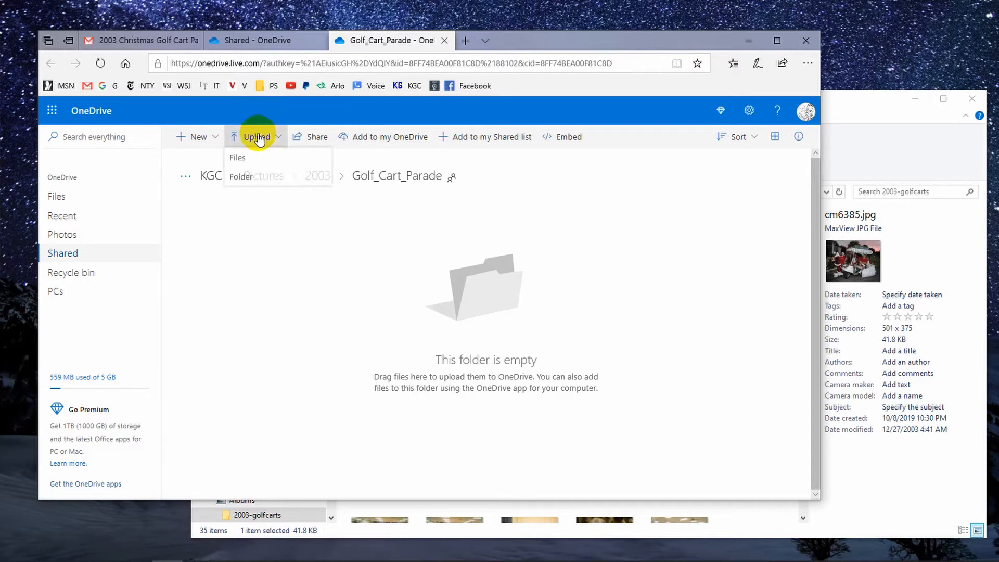
click(252, 180)
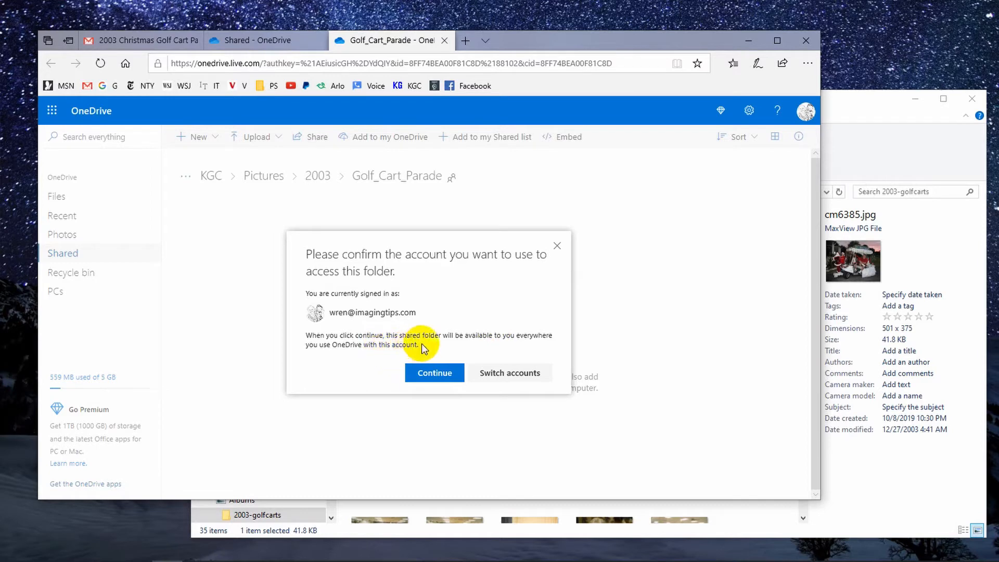
click(431, 373)
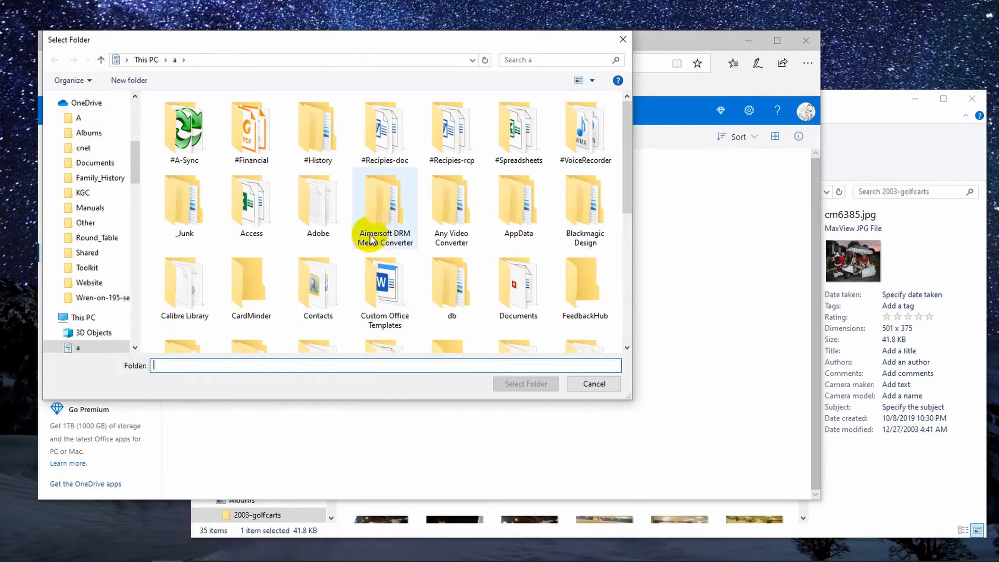
click(593, 384)
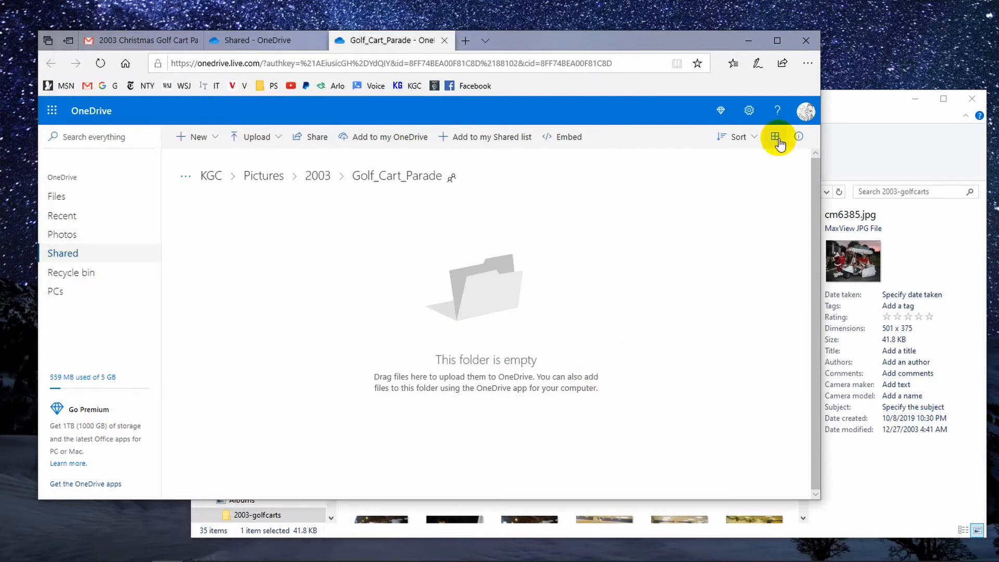
Select all photos in the 2003-golfcarts folder in File Explorer
click(841, 107)
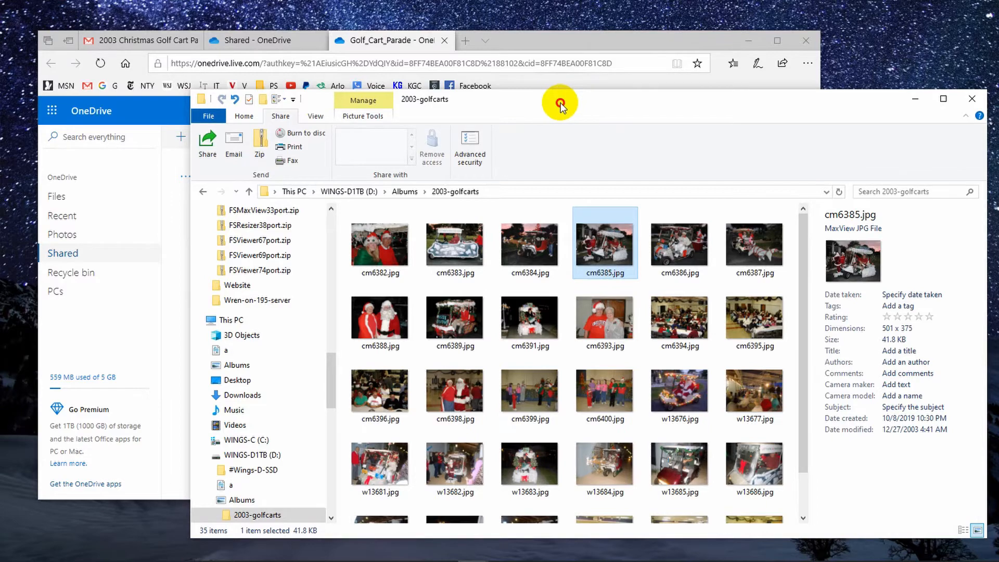
drag(560, 105, 729, 86)
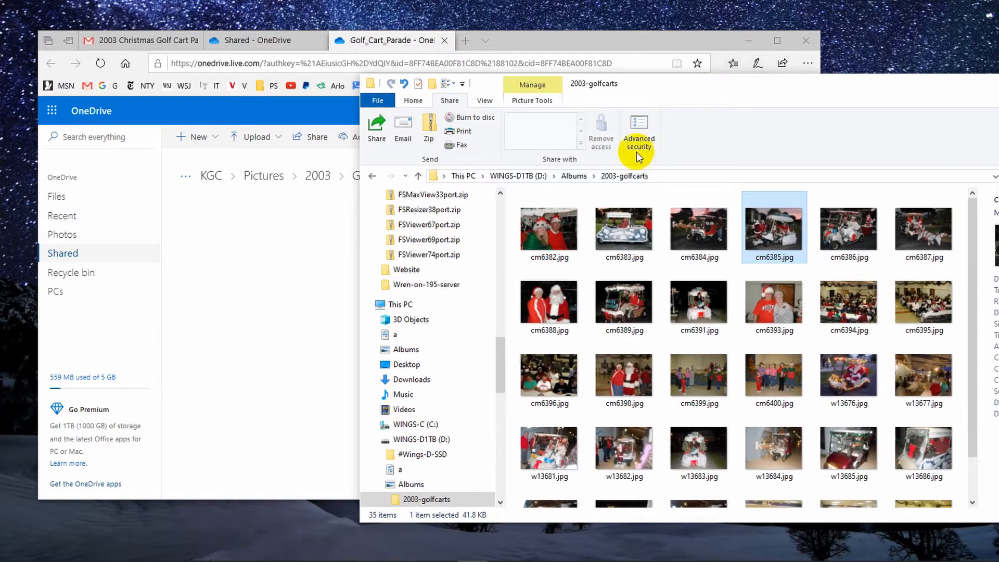
click(557, 220)
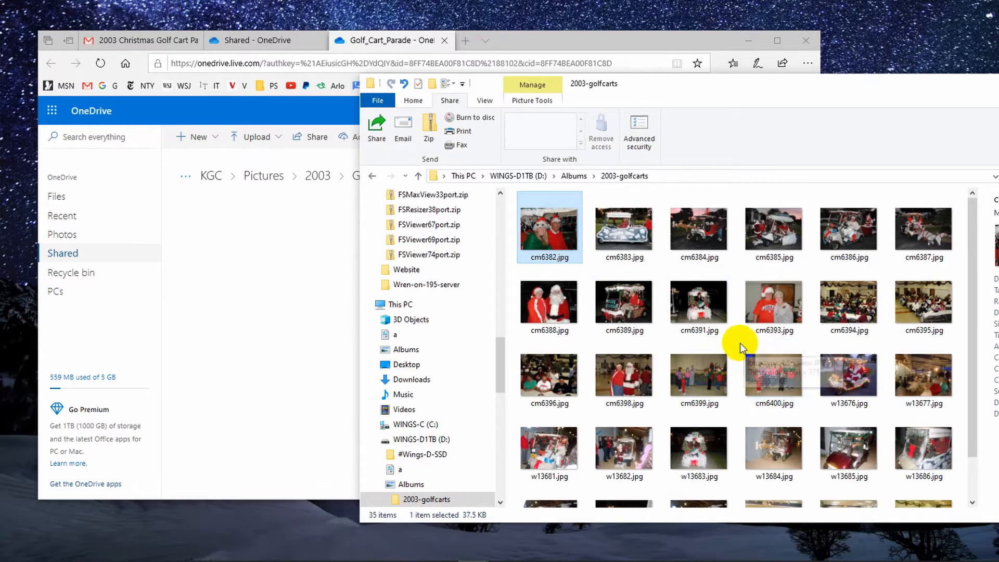
key(ctrl+a)
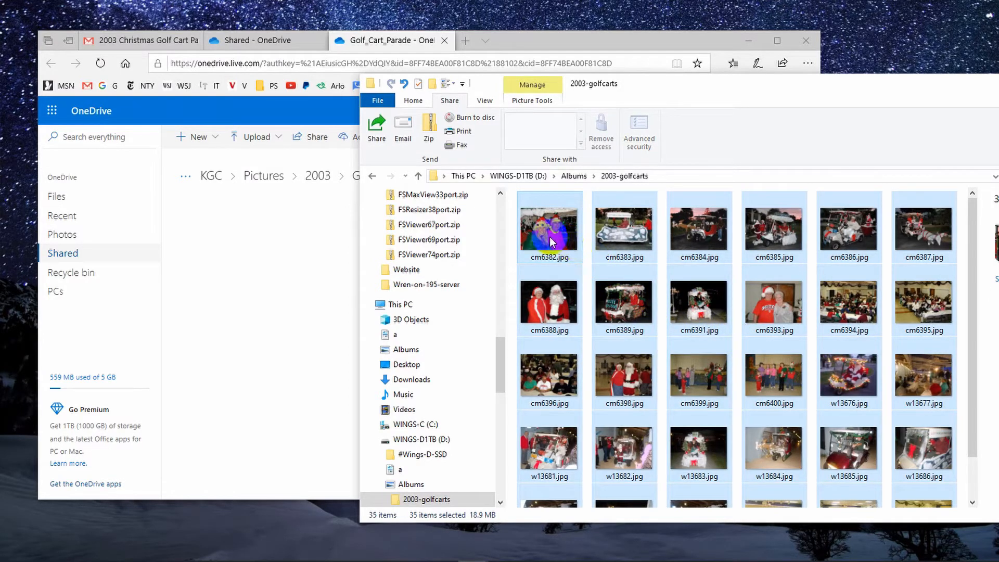
drag(551, 242, 544, 261)
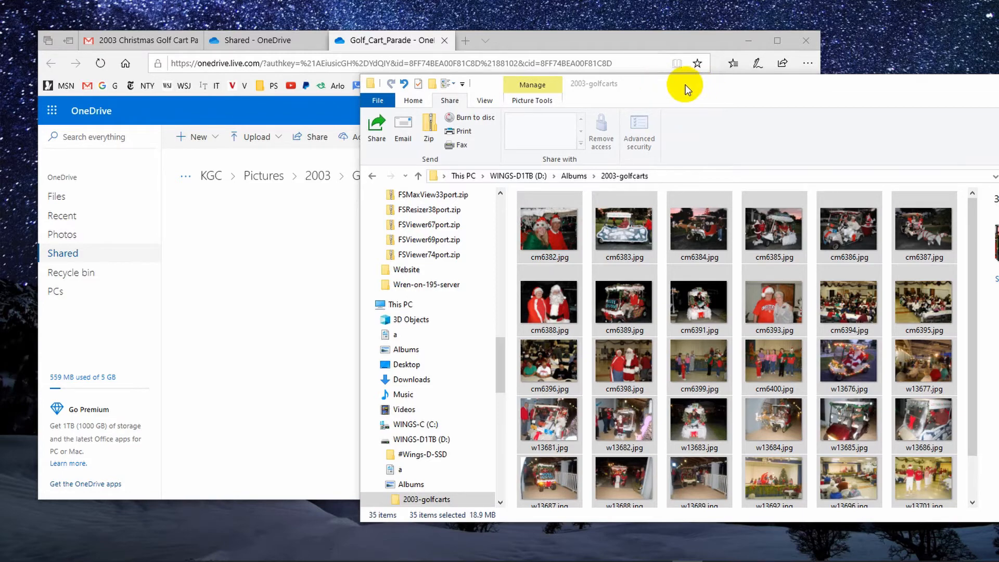
Snap File Explorer and the browser side by side and drag the selected photos into the Golf_Cart_Parade folder
drag(686, 87, 997, 77)
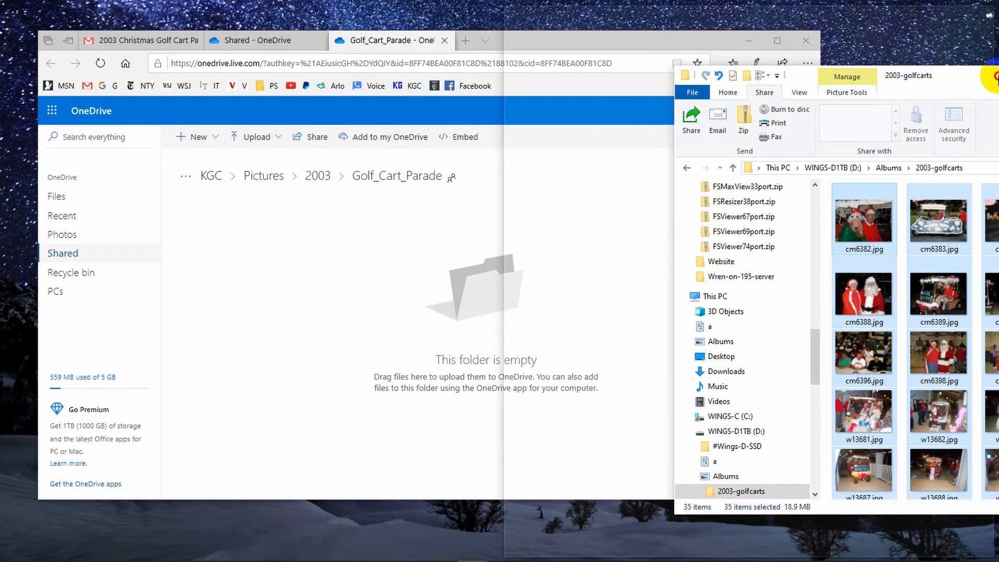
drag(996, 78, 997, 78)
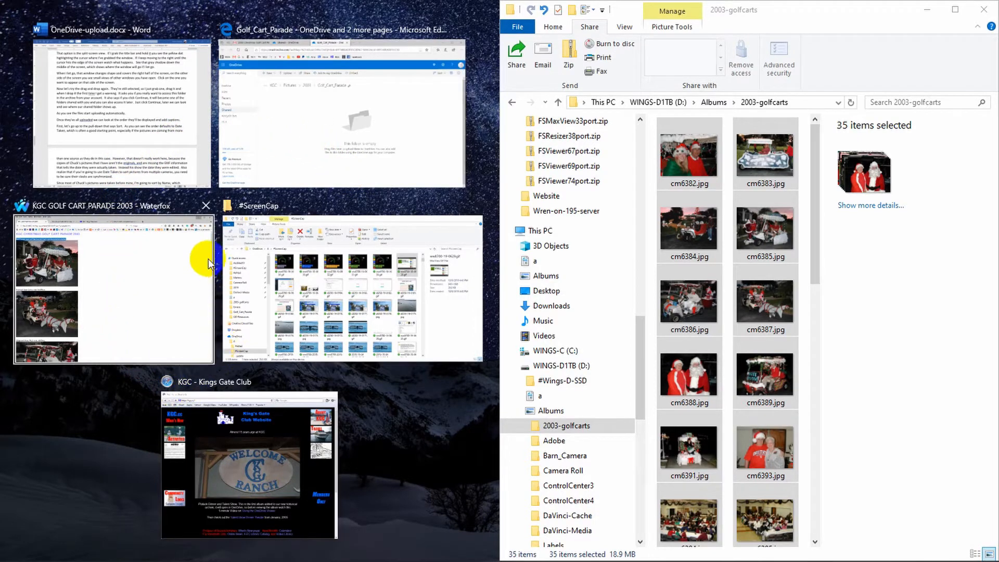
click(324, 120)
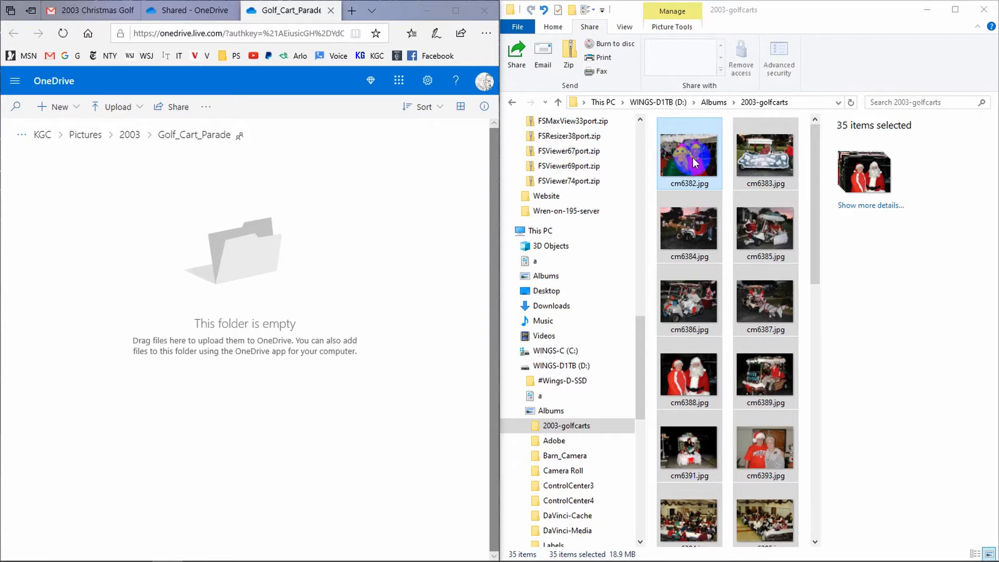
drag(691, 157, 302, 263)
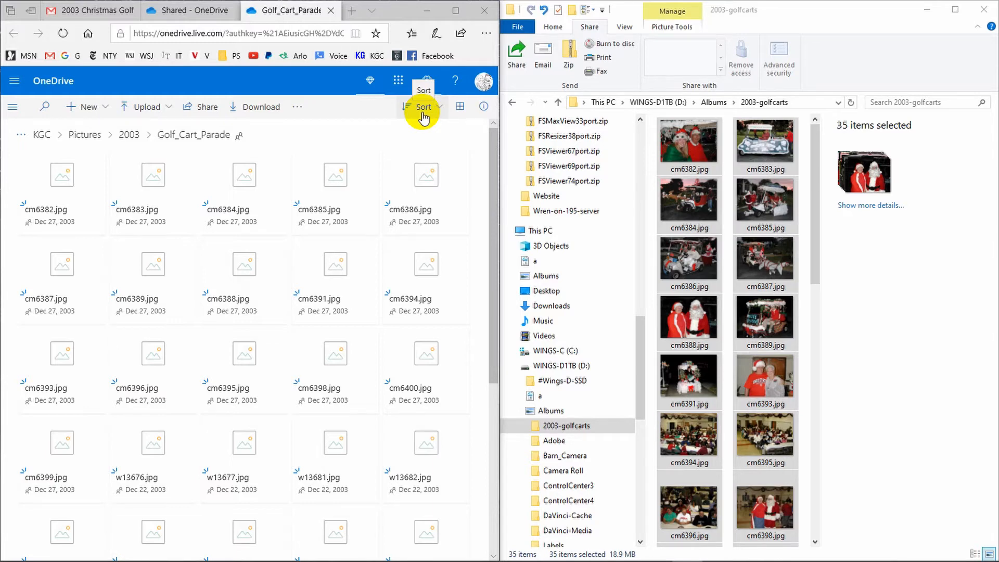
Sort the Golf_Cart_Parade folder's photos by name
click(422, 115)
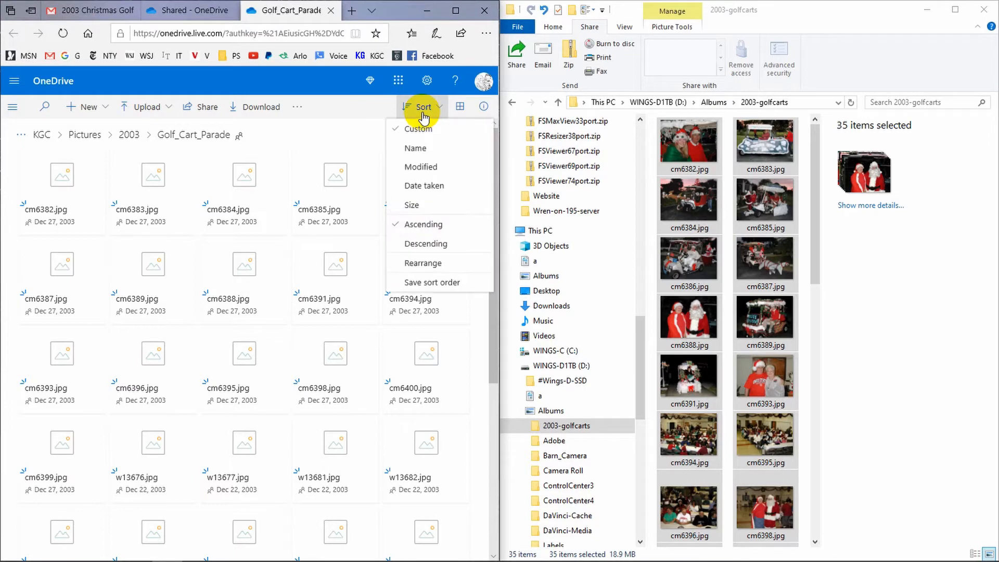
click(406, 148)
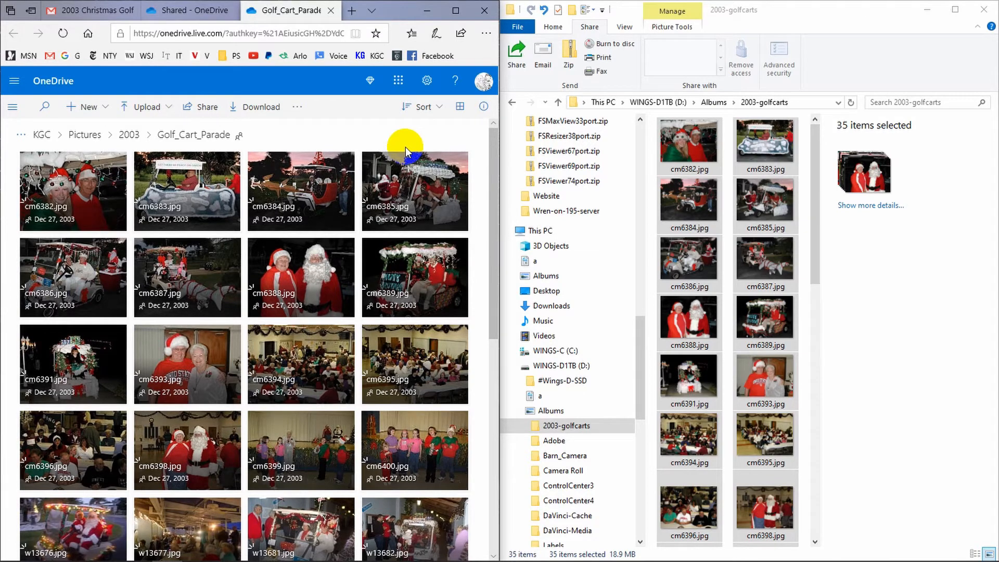
Switch the folder to rearrange mode and maximize the browser window
click(423, 108)
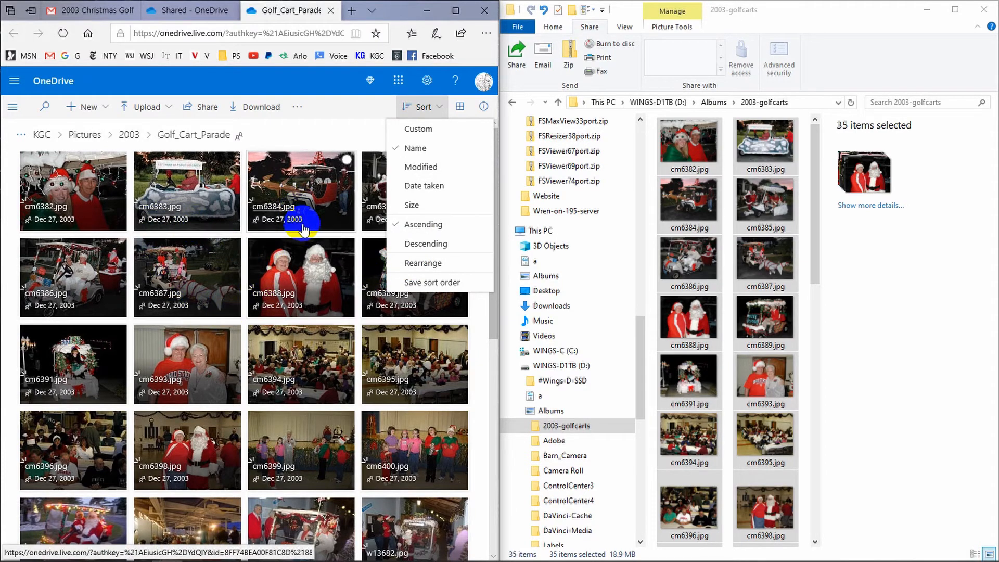
click(427, 267)
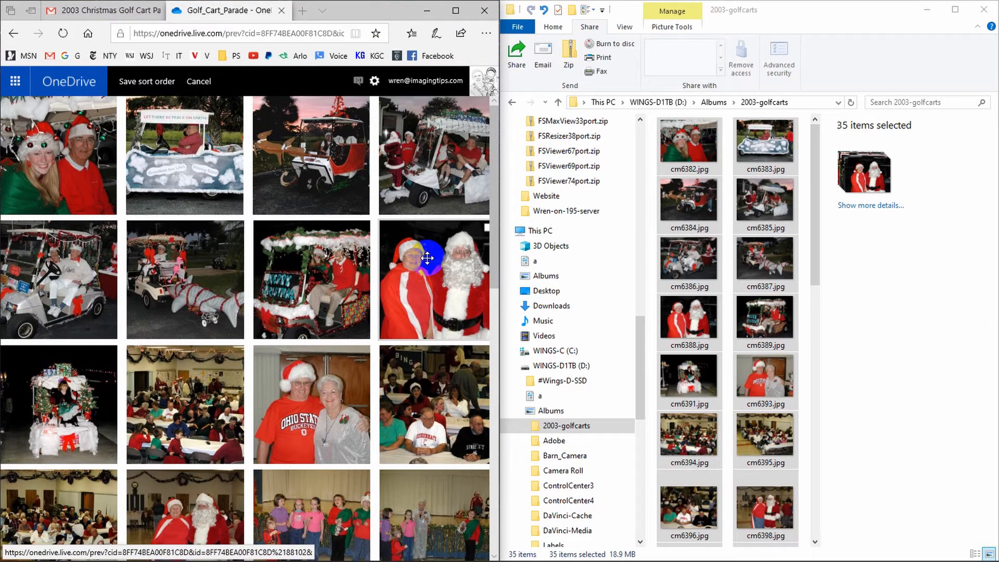
double_click(813, 10)
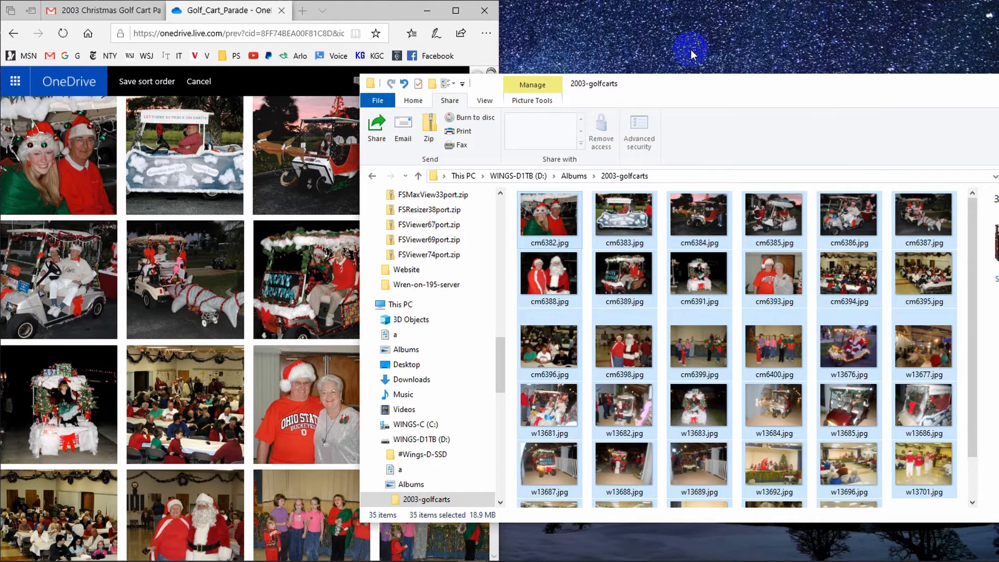
double_click(358, 12)
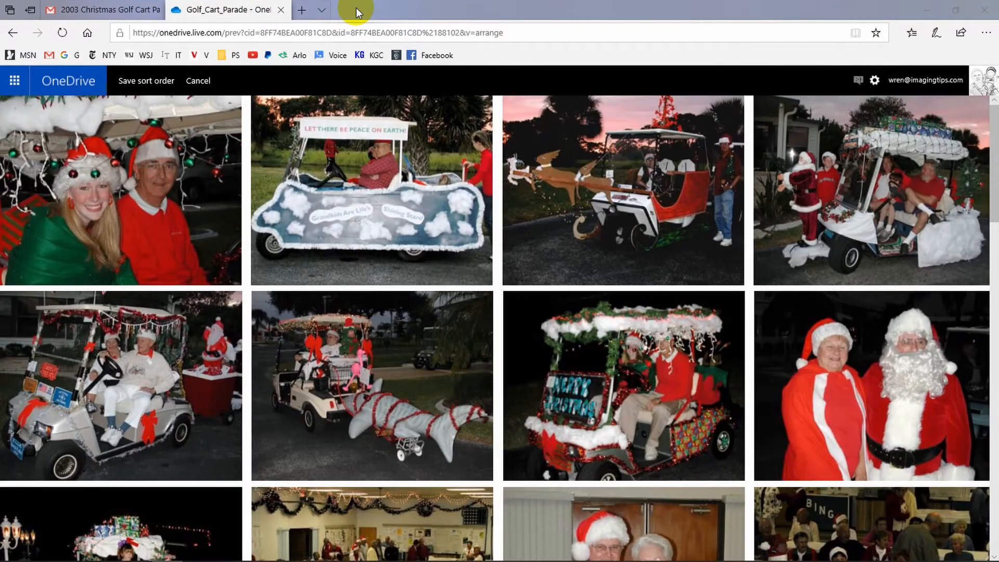
double_click(383, 11)
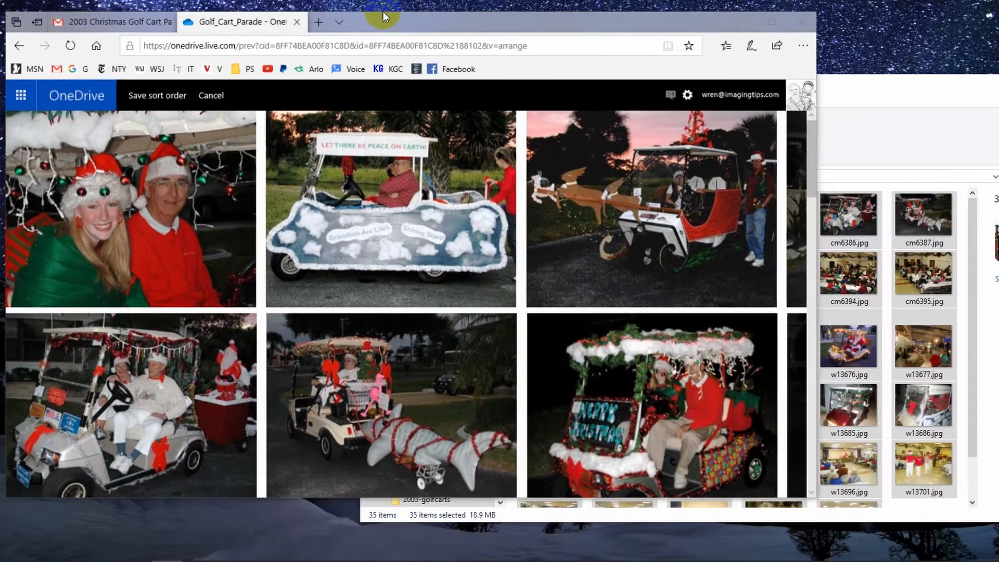
double_click(398, 40)
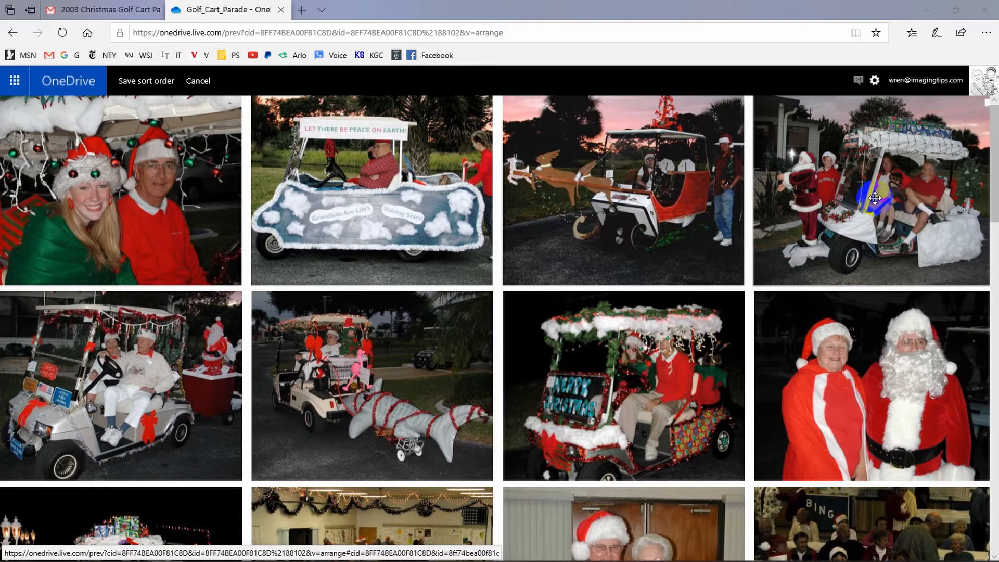
Move cm6385, cm6386 and cm6387 to the front of the folder and save the sort order
drag(874, 199, 79, 193)
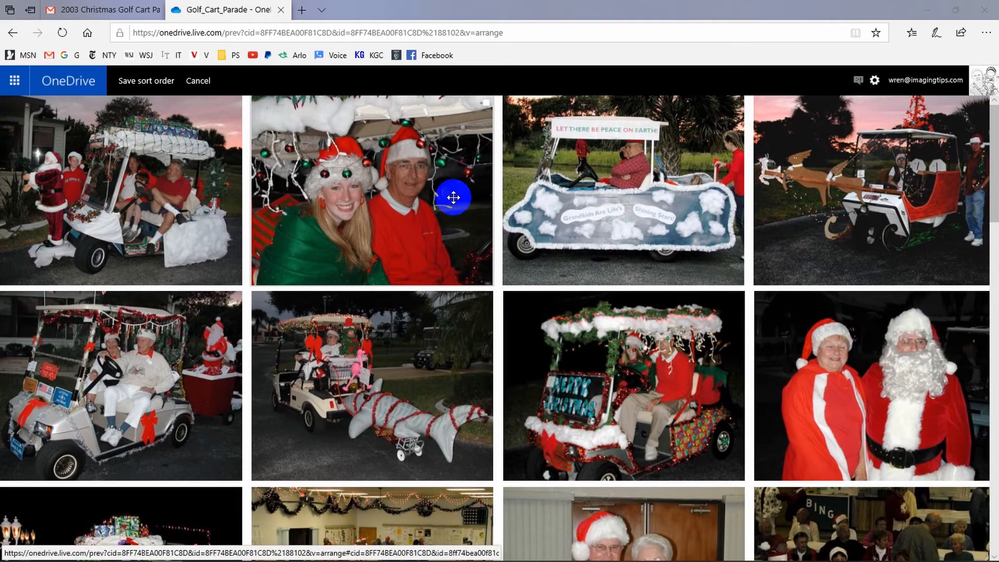
drag(144, 403, 278, 195)
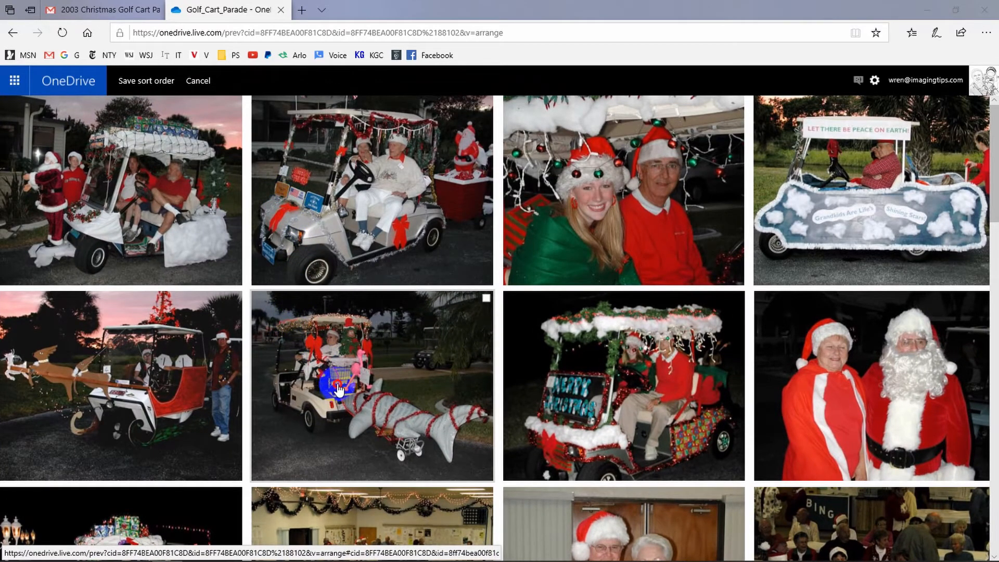
drag(338, 389, 444, 193)
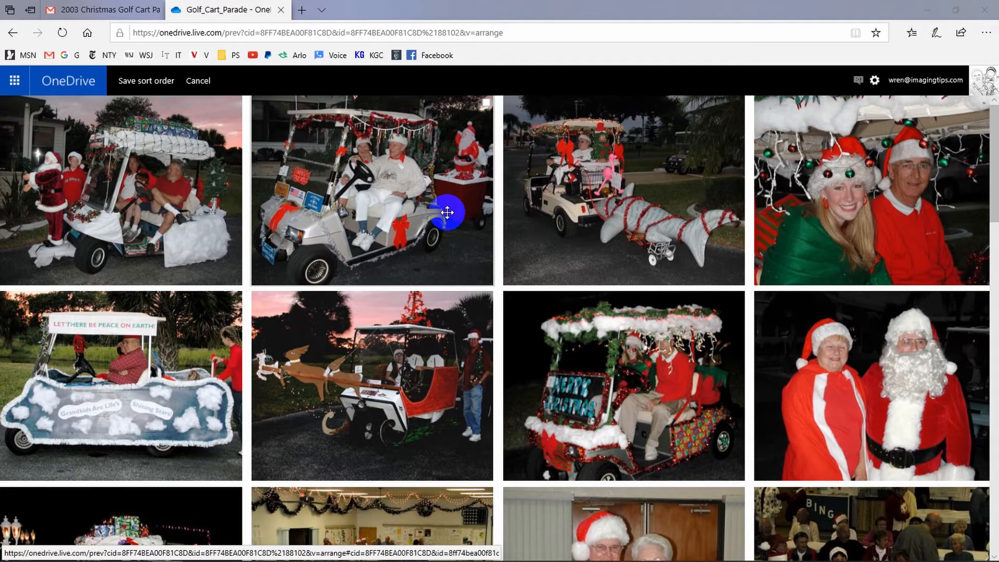
click(157, 86)
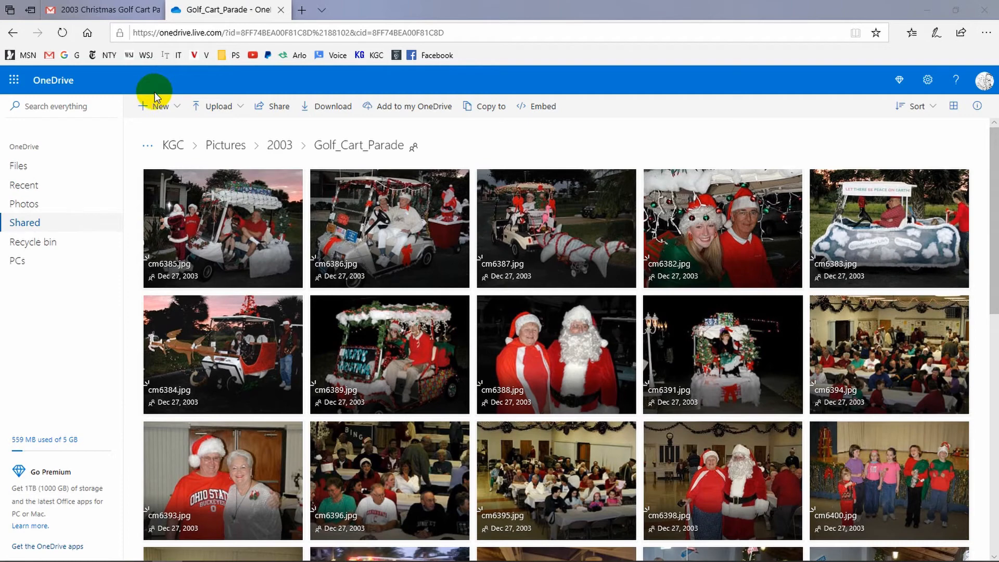
Open cm6385.jpg and add the caption "McDonalds came in 1st"
click(233, 227)
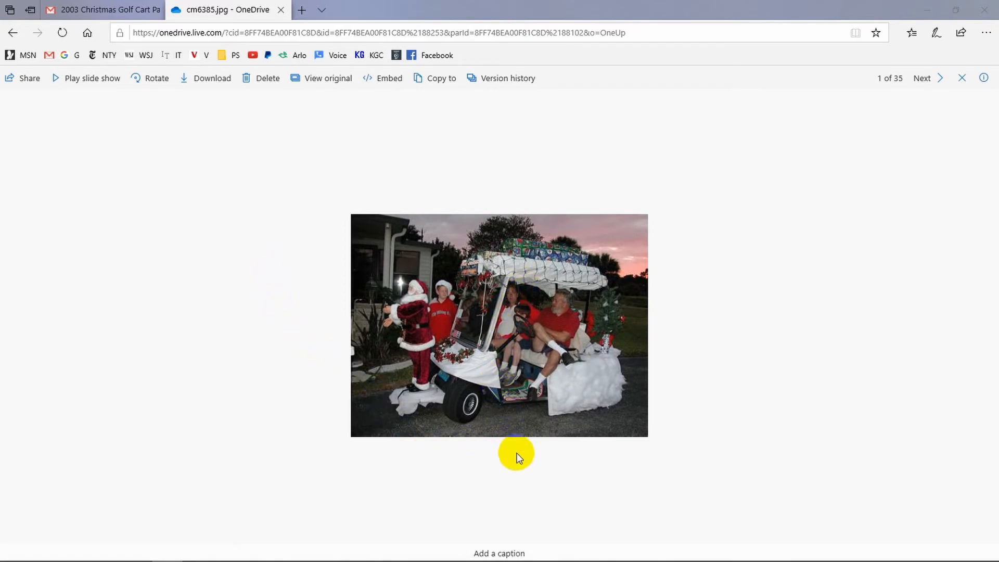
click(503, 554)
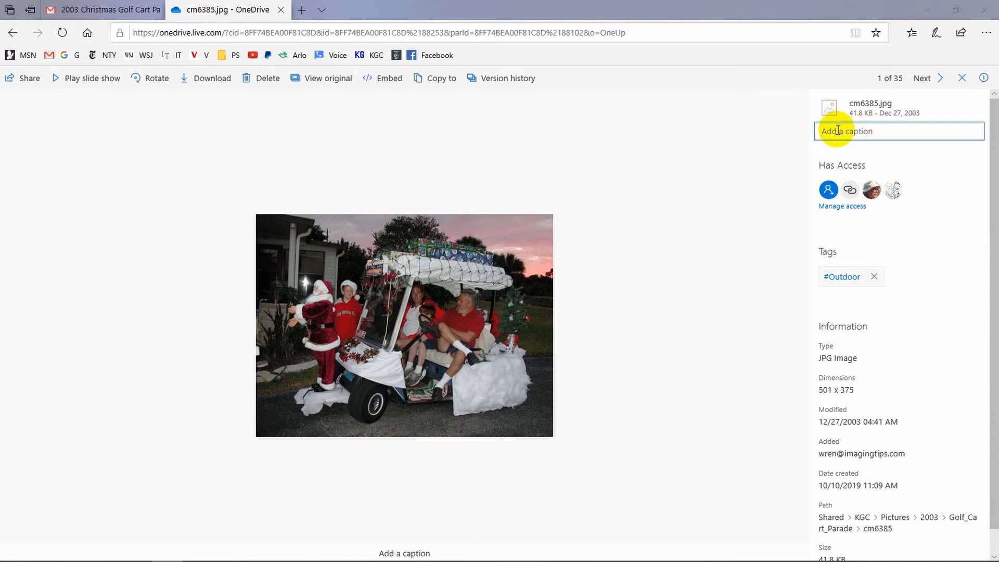
text(McDonals)
key(BackSpace)
text(ds came in 1st)
key(Return)
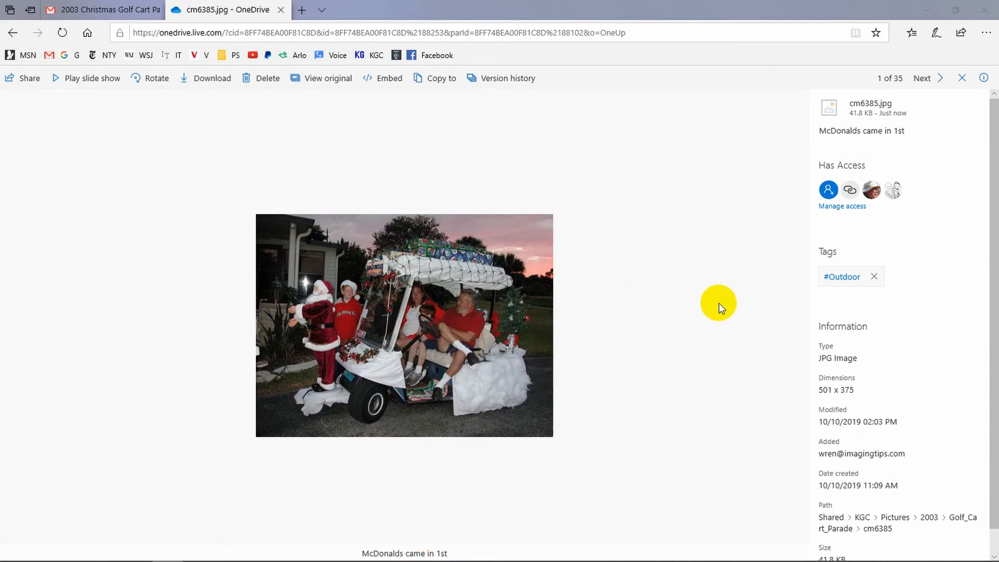
Move to the next photo, cm6386.jpg, and caption it "2nd place"
drag(717, 304, 283, 337)
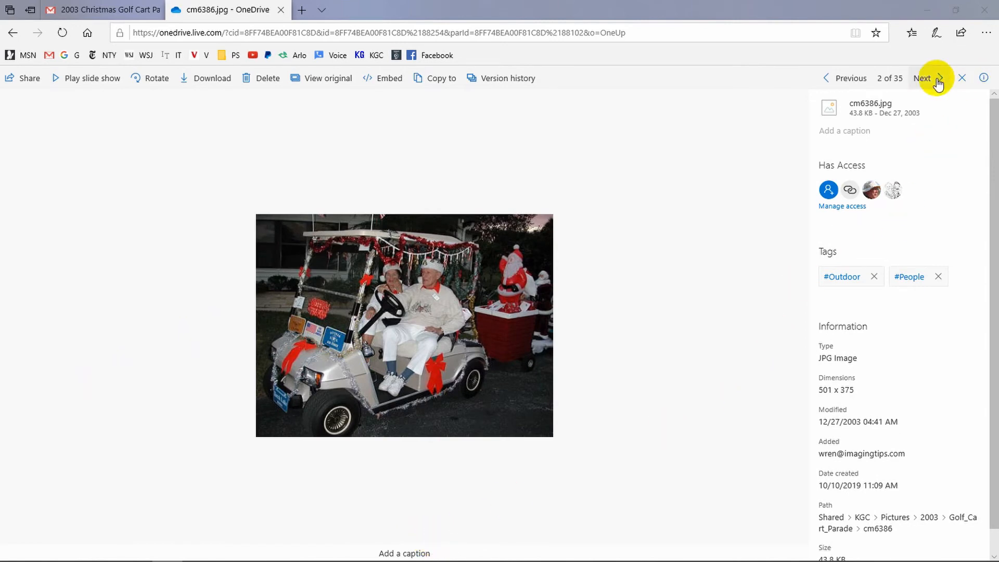
click(870, 134)
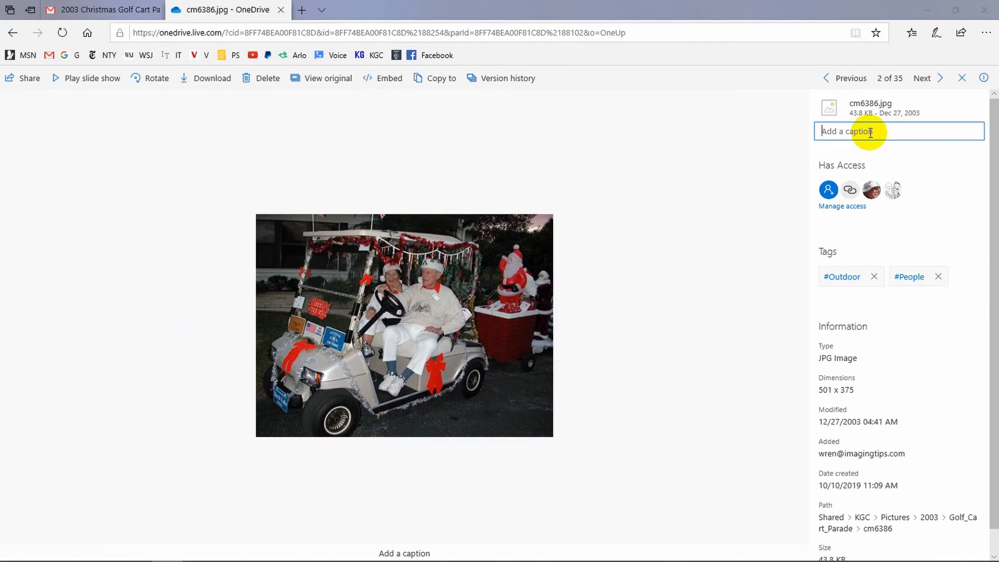
text(2nd place)
key(Return)
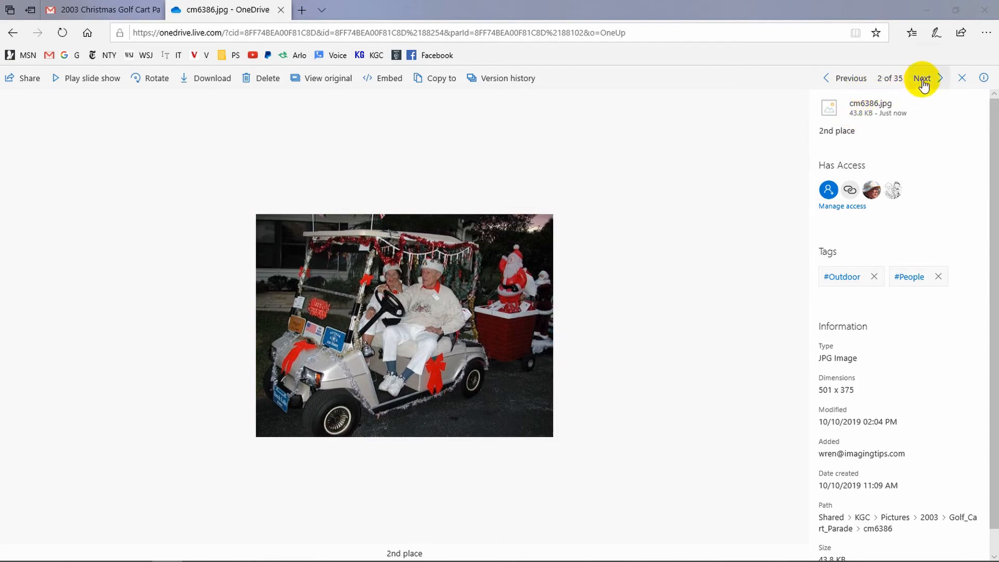
Close the photo viewer and remove the Golf_Cart_Parade folder from the Shared list
click(960, 78)
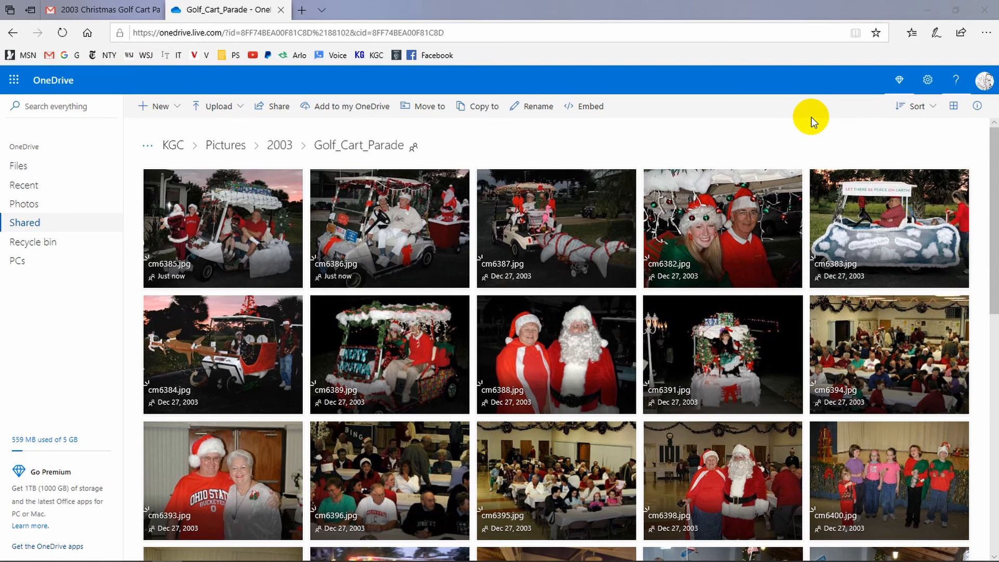
click(32, 228)
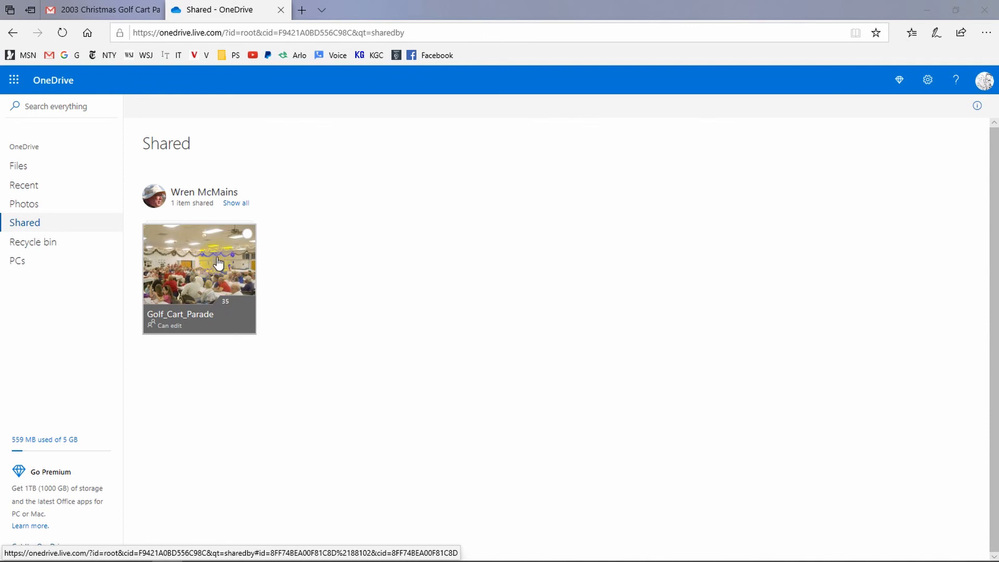
click(248, 233)
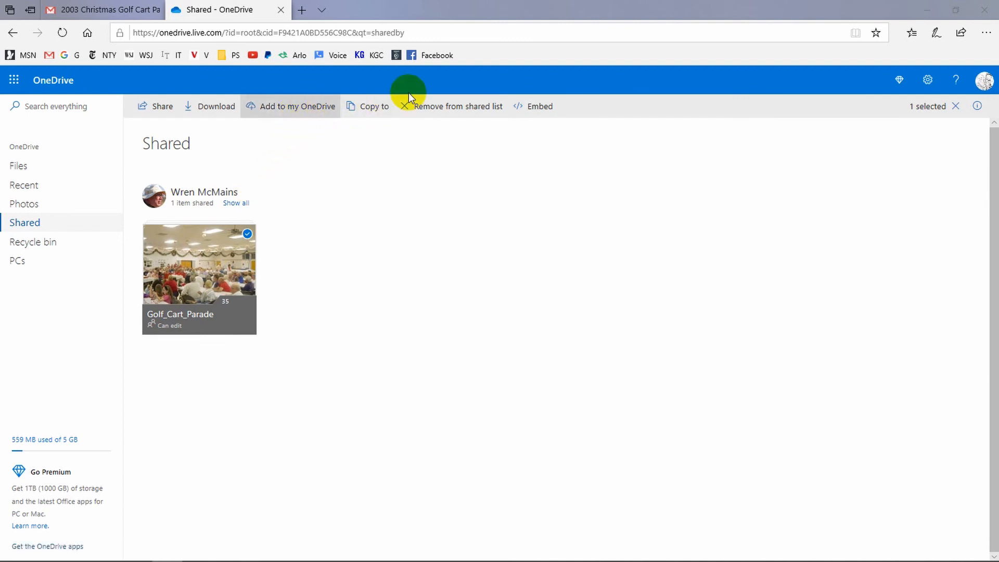
click(441, 109)
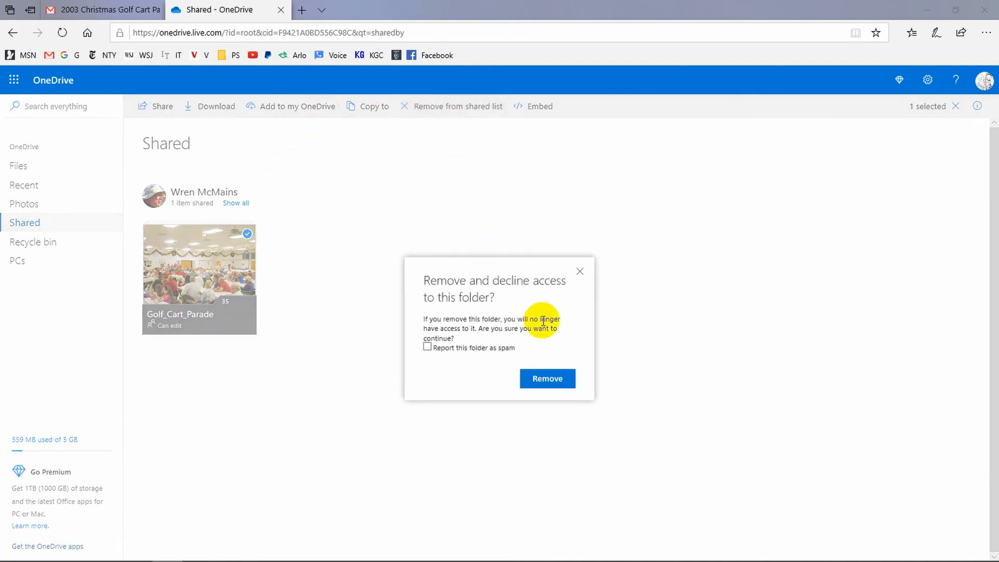
click(538, 379)
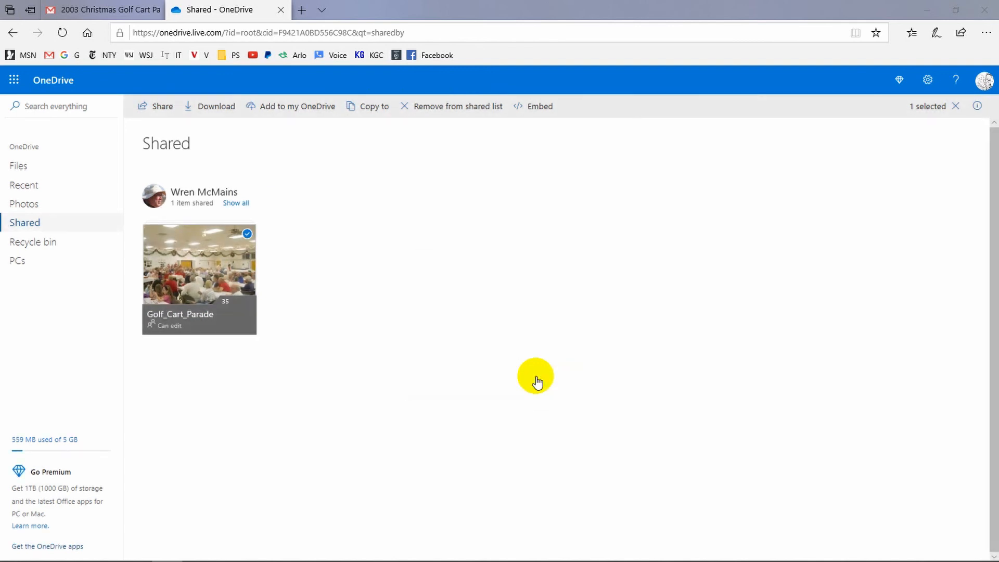